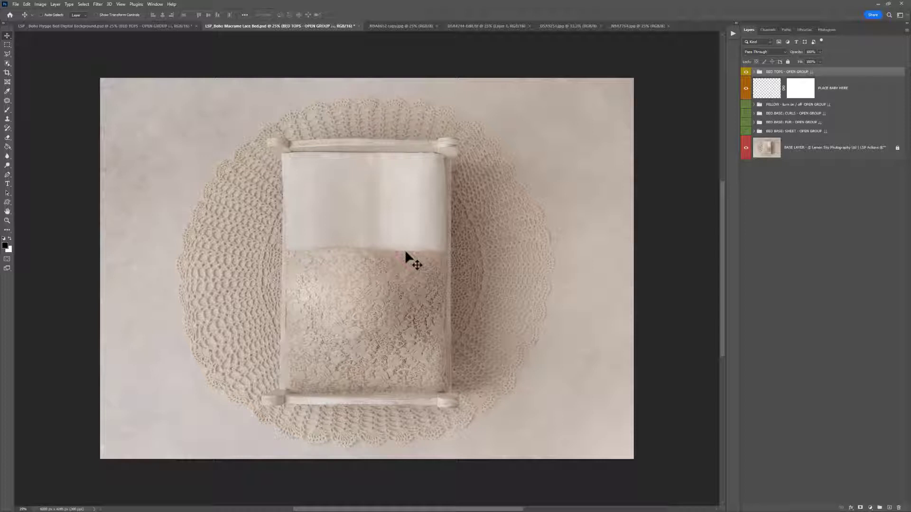
# - Select the entire canvas of the _D5A4744-Edit.tif baby photo and copy it
pyautogui.click(410, 26)
pyautogui.click(494, 26)
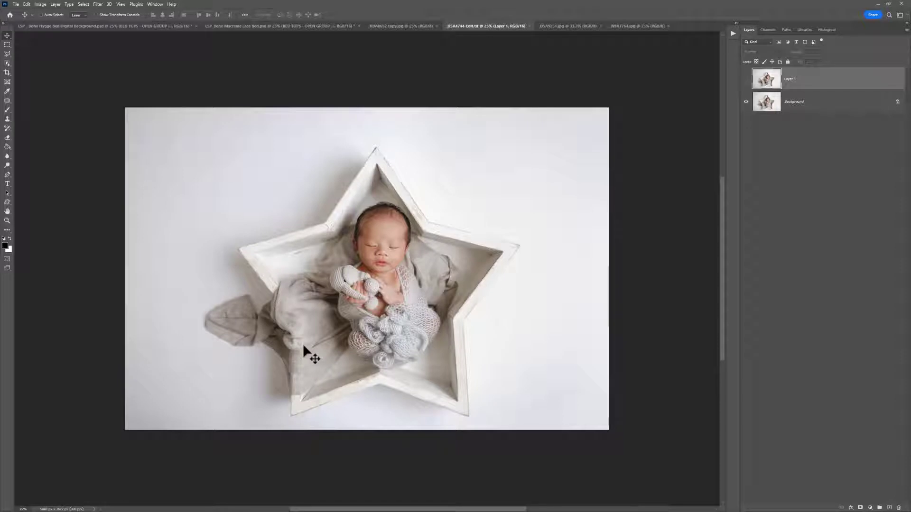
pyautogui.hotkey('ctrl', 'a')
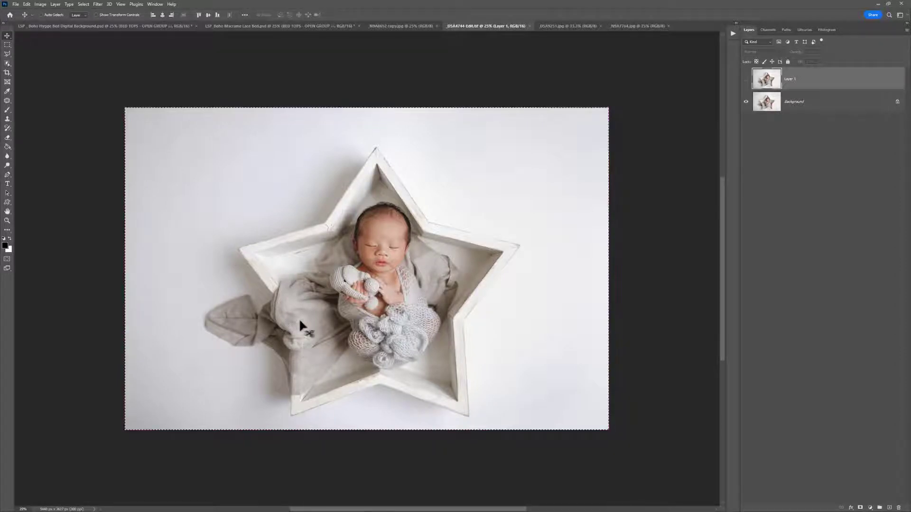
pyautogui.click(26, 3)
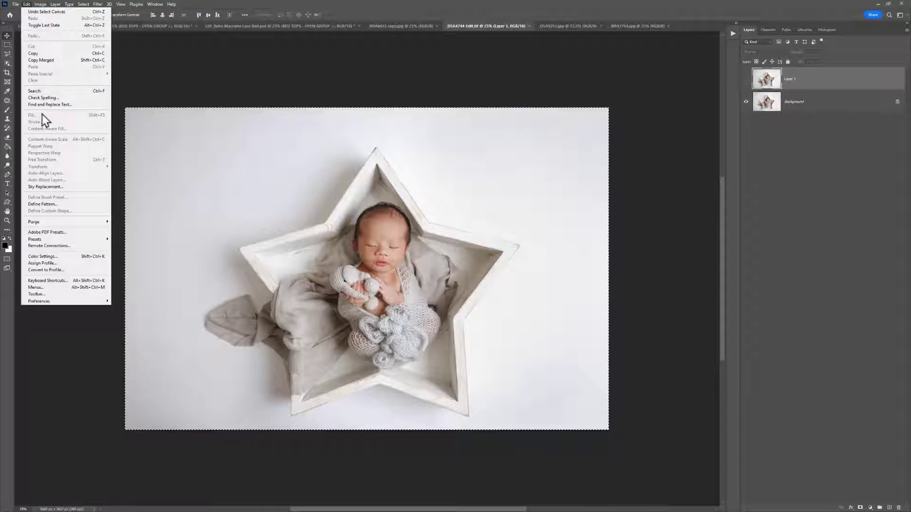
pyautogui.click(45, 60)
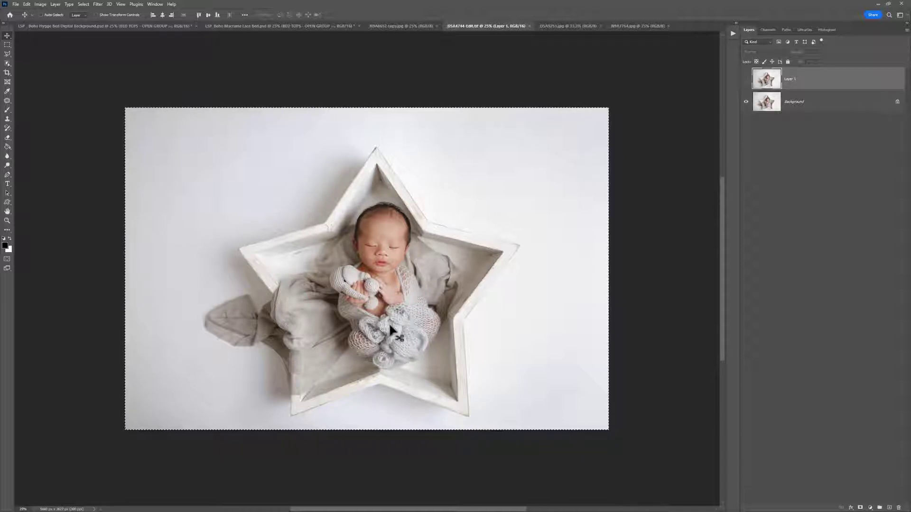
# - Paste the copied baby photo above the PLACE BABY HERE layer in LSP_Boho Macrame Lace Bed.psd, and undo the paste
pyautogui.click(221, 27)
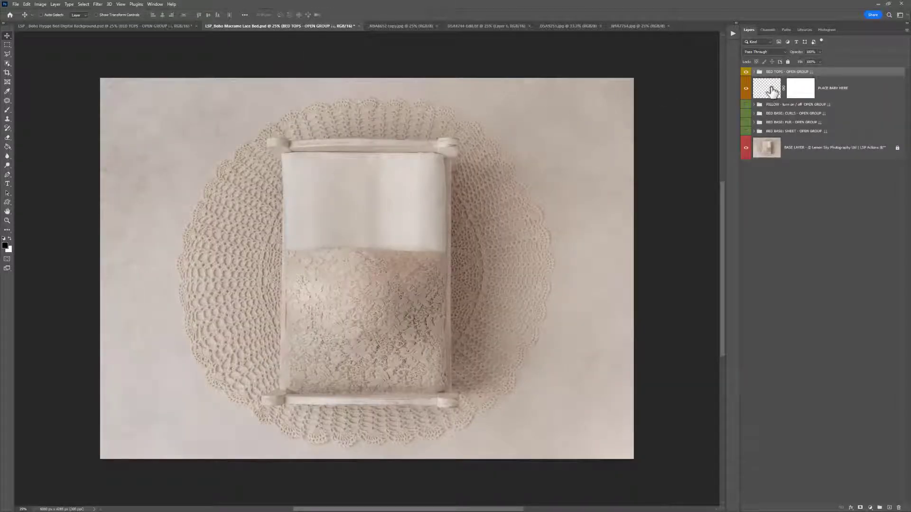
pyautogui.click(765, 92)
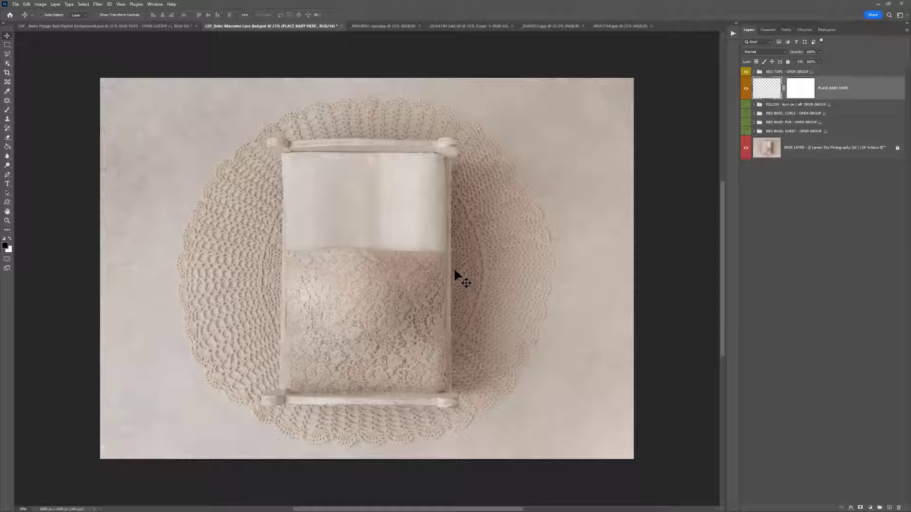
pyautogui.click(27, 4)
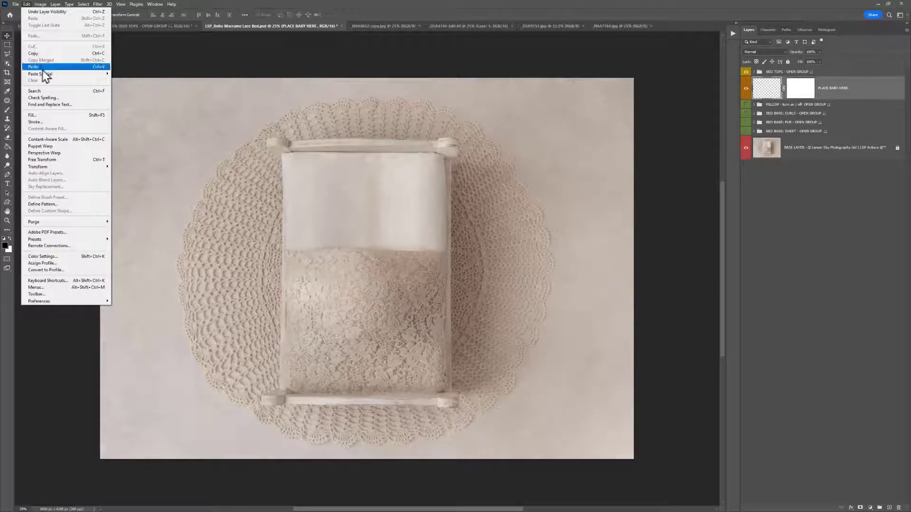
pyautogui.click(26, 4)
pyautogui.hotkey('ctrl', 'v')
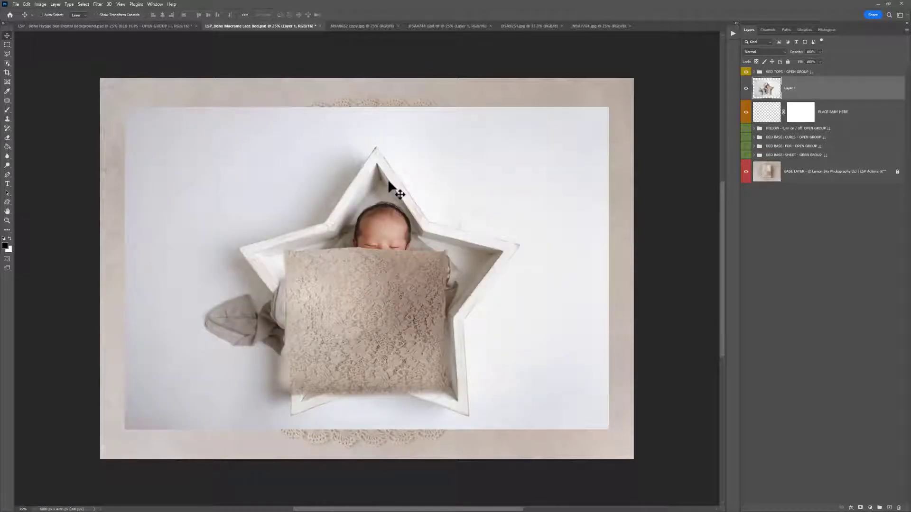
pyautogui.hotkey('ctrl', 'z')
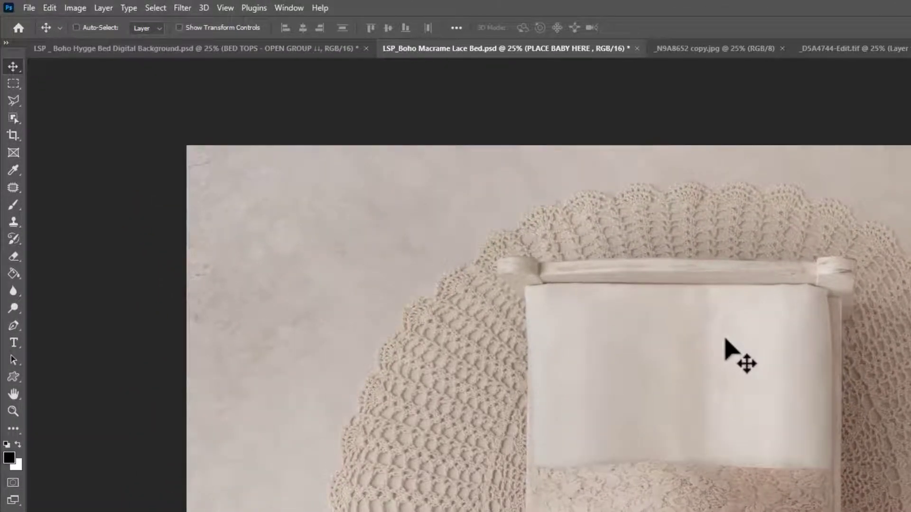
# - Place the _D5A4744 baby photo as an embedded layer above PLACE BABY HERE, with the baby's head showing above the lace blanket
pyautogui.click(21, 3)
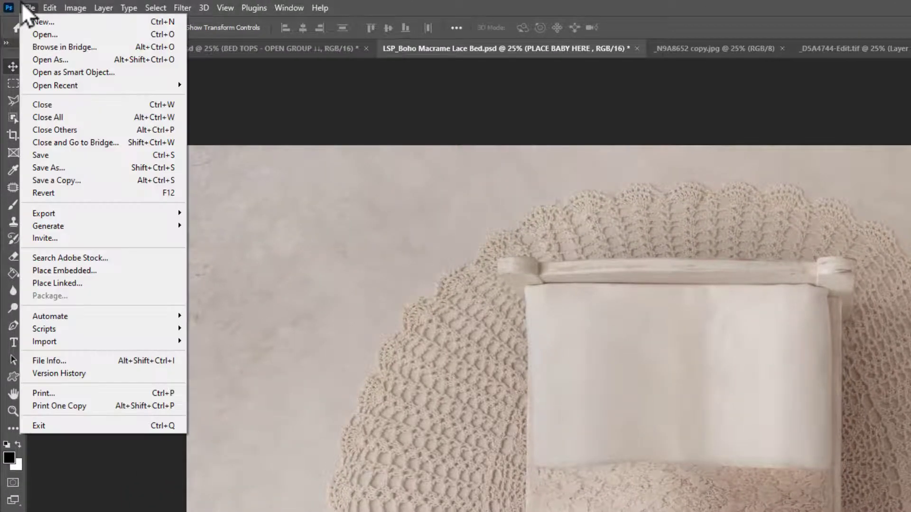
pyautogui.click(80, 268)
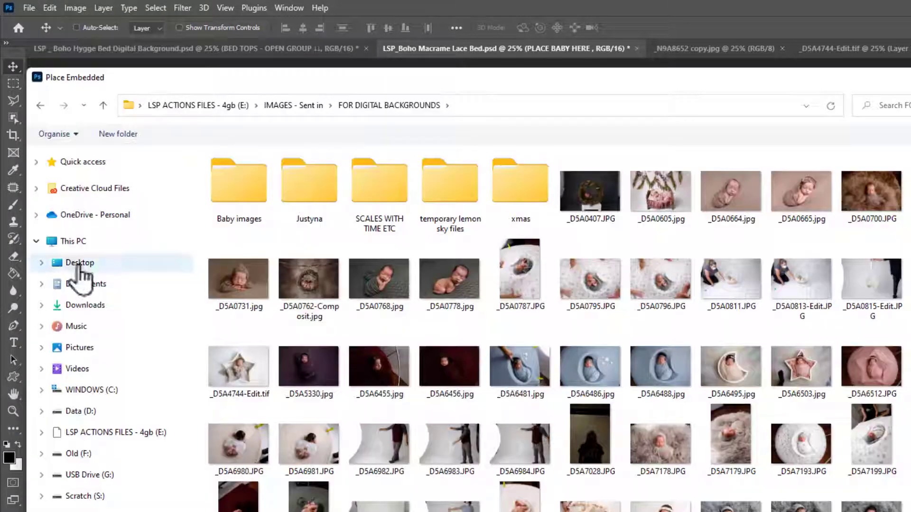
pyautogui.doubleClick(239, 375)
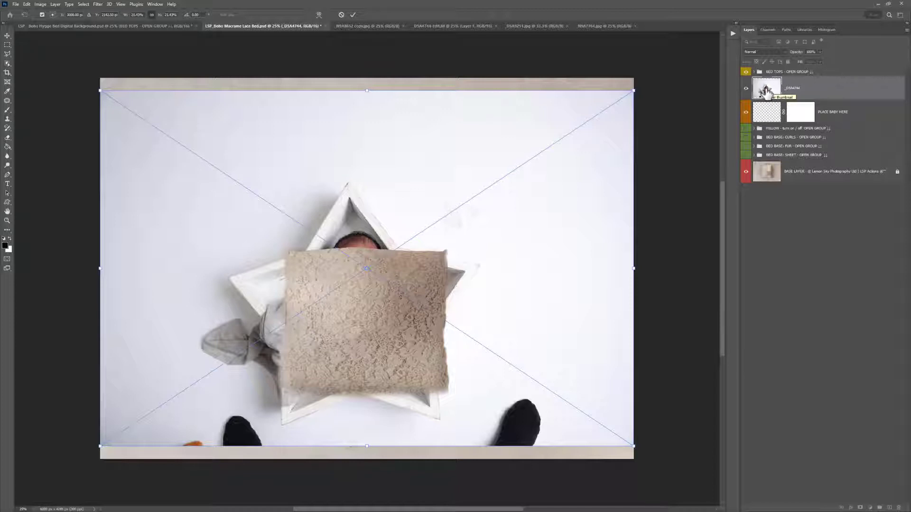
pyautogui.click(733, 34)
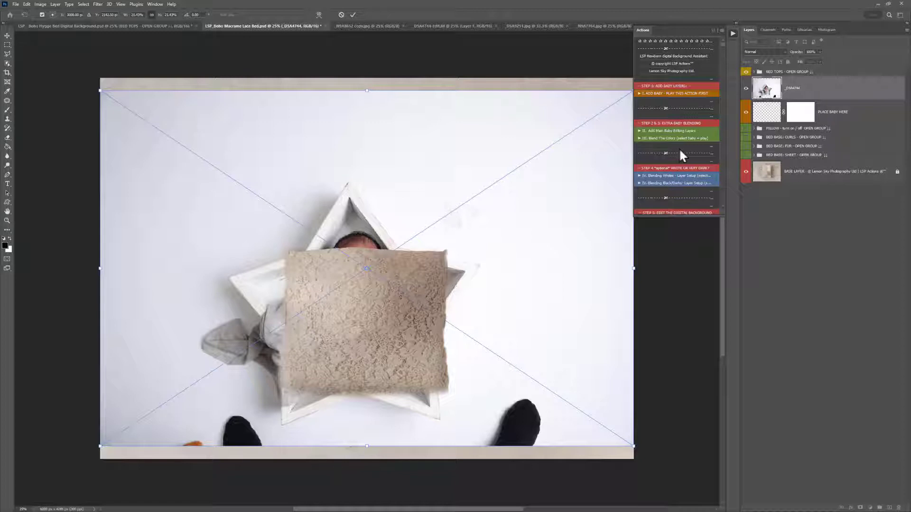
pyautogui.moveTo(391, 330); pyautogui.dragTo(402, 276)
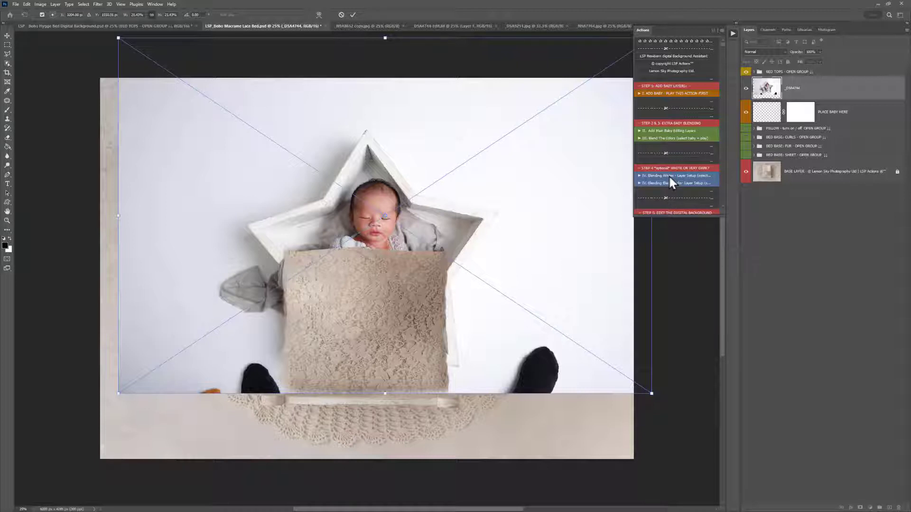
pyautogui.click(713, 31)
pyautogui.press('Return')
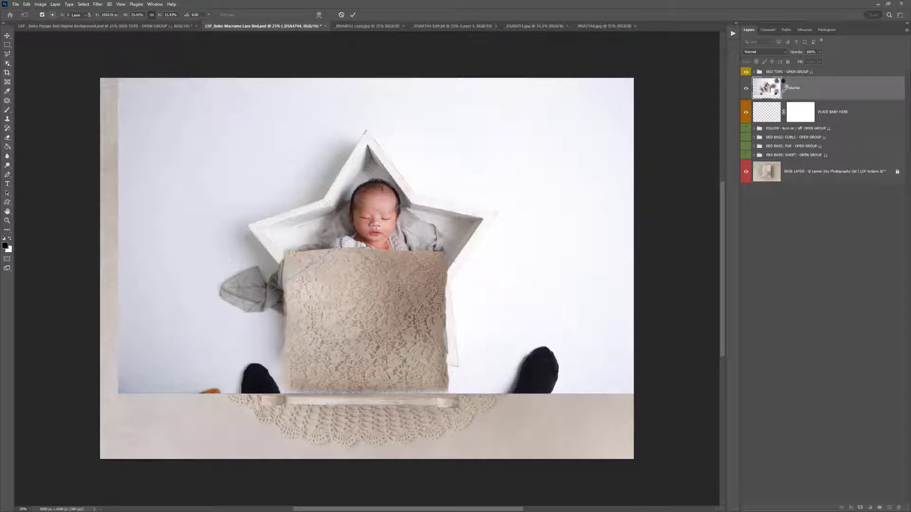
# - Lower the baby photo's opacity to about 42% and scale it to about 25%, fitting the baby onto the bed above the blanket
pyautogui.moveTo(820, 52); pyautogui.dragTo(801, 58)
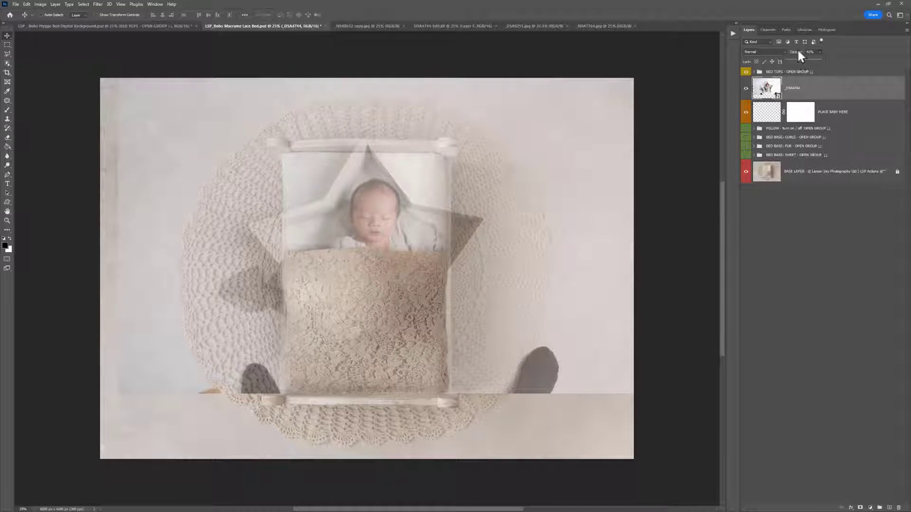
pyautogui.click(797, 79)
pyautogui.hotkey('ctrl', 't')
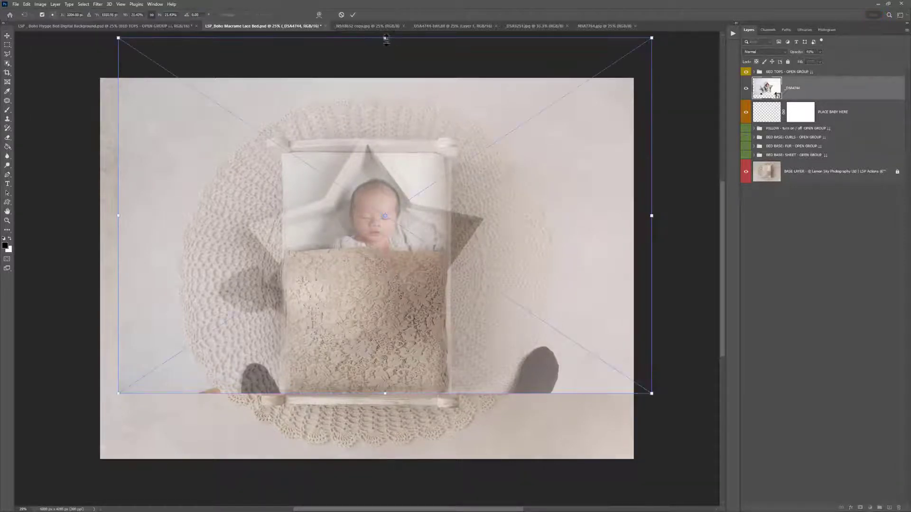
pyautogui.moveTo(386, 37)
pyautogui.mouseDown()
pyautogui.moveTo(387, 29)
pyautogui.moveTo(395, 64)
pyautogui.moveTo(394, 47)
pyautogui.mouseUp()
pyautogui.moveTo(410, 259); pyautogui.dragTo(403, 260)
pyautogui.moveTo(378, 49); pyautogui.dragTo(380, 135)
pyautogui.moveTo(418, 242); pyautogui.dragTo(417, 212)
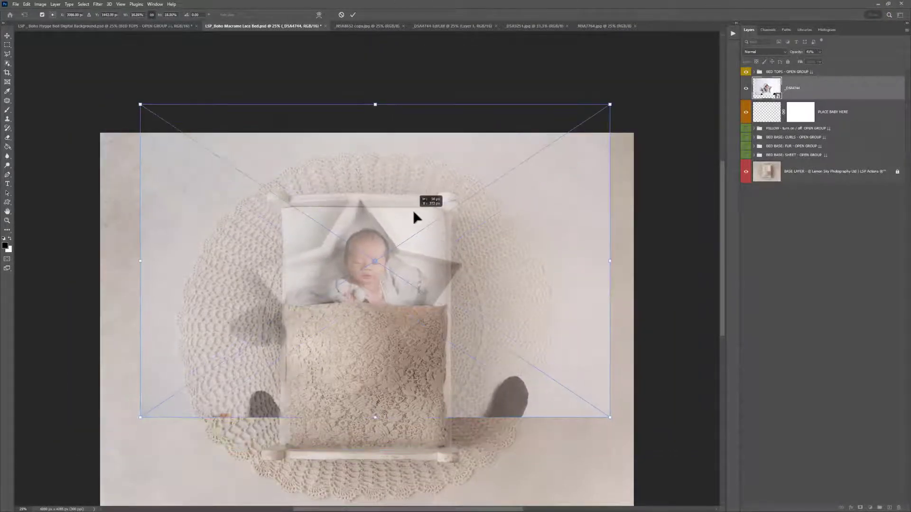
pyautogui.moveTo(375, 105); pyautogui.dragTo(374, 78)
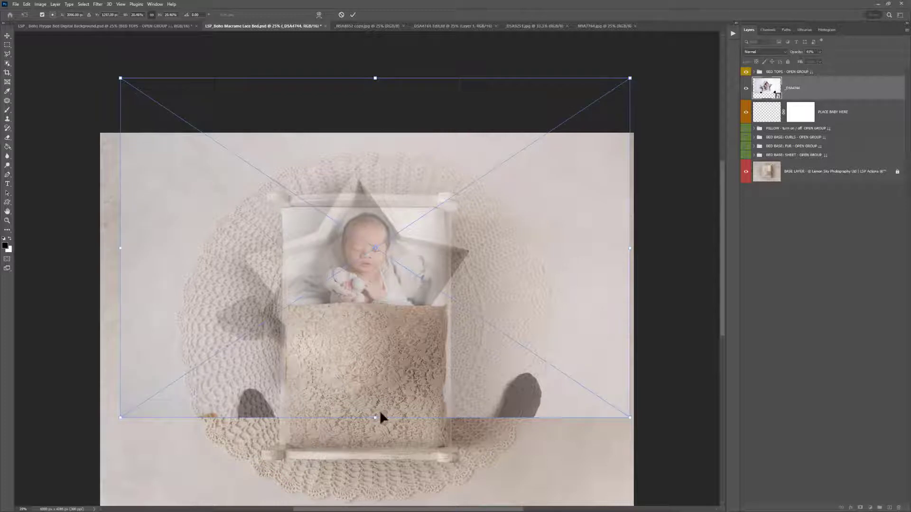
pyautogui.moveTo(377, 417); pyautogui.dragTo(380, 496)
pyautogui.moveTo(391, 450); pyautogui.dragTo(397, 421)
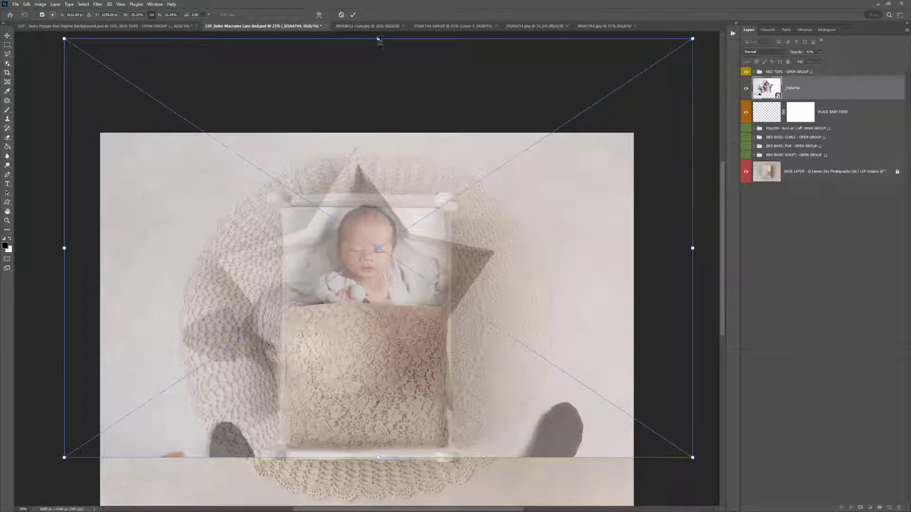
pyautogui.moveTo(378, 38); pyautogui.dragTo(379, 43)
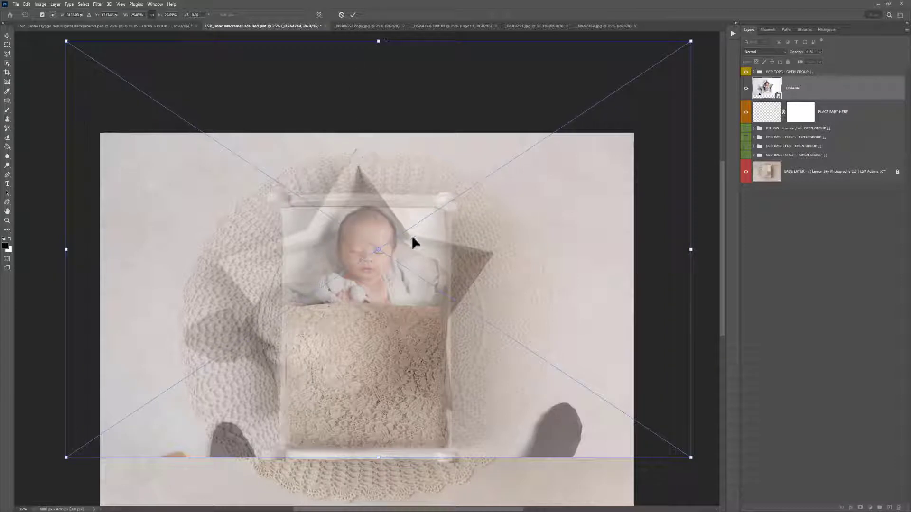
pyautogui.moveTo(377, 287); pyautogui.dragTo(376, 289)
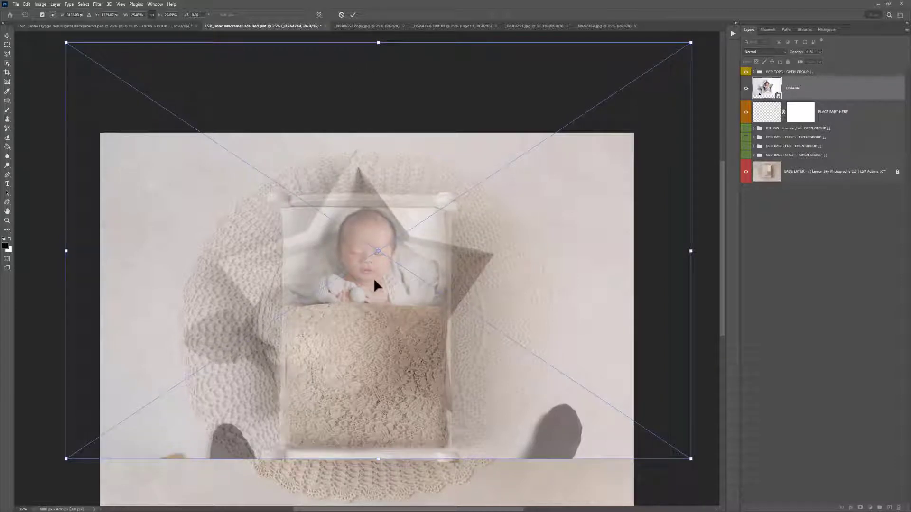
pyautogui.press('Return')
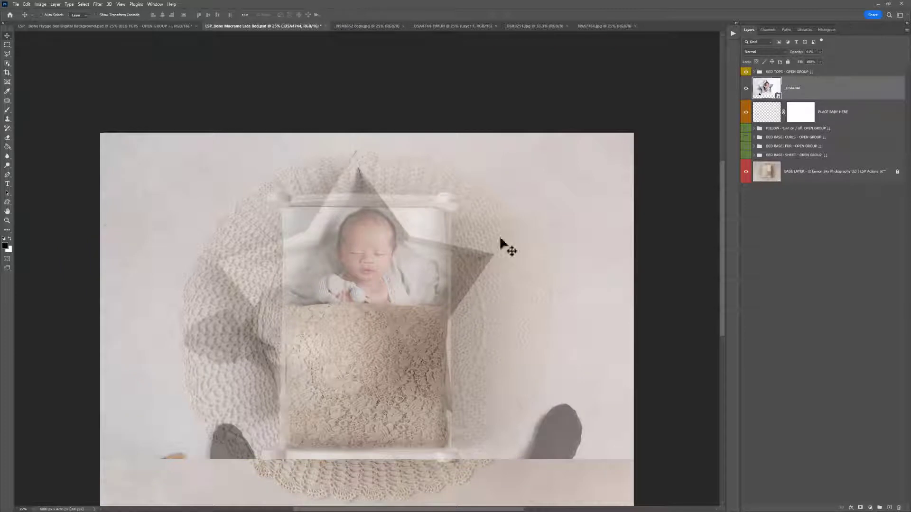
# - Return the baby photo to 100% opacity, flip it horizontally and recentre the baby on the bed
pyautogui.click(746, 88)
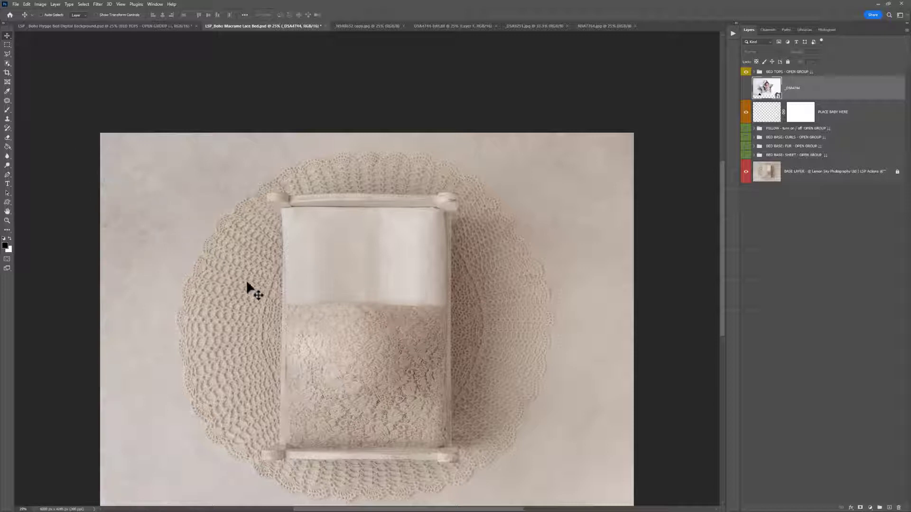
pyautogui.click(746, 88)
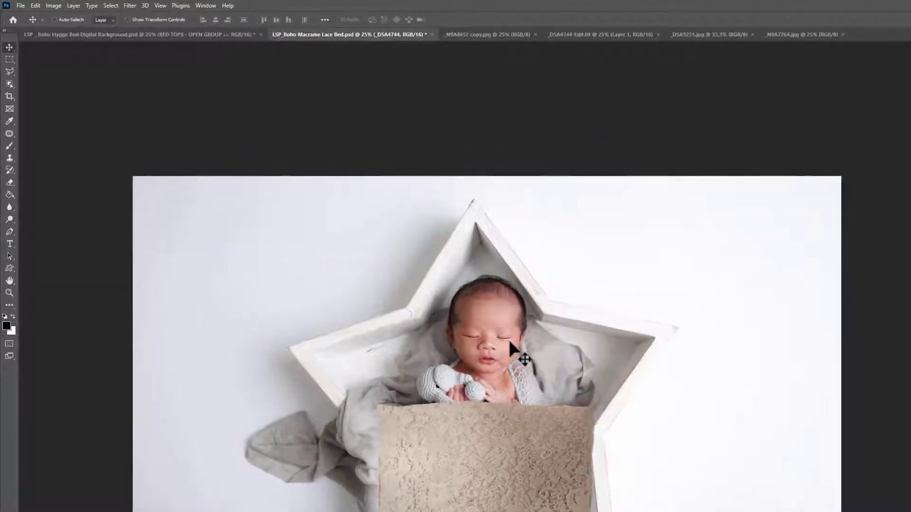
pyautogui.click(33, 4)
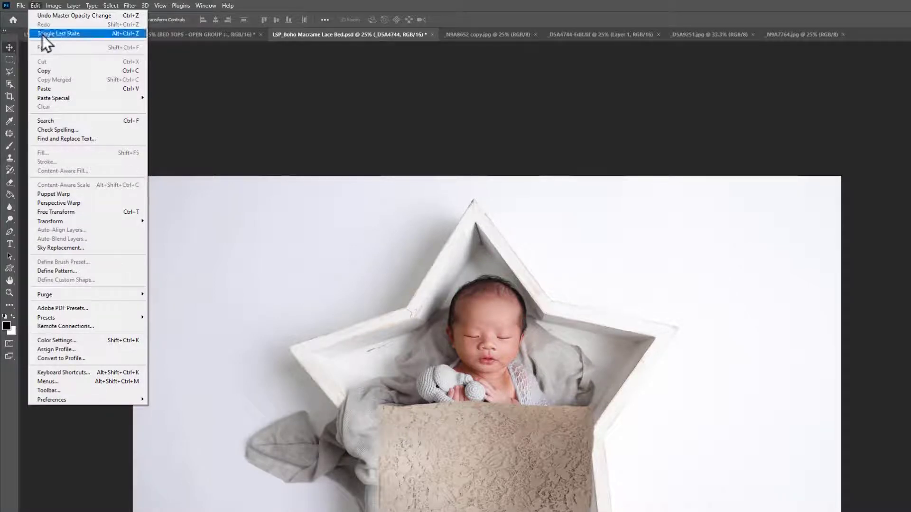
pyautogui.moveTo(103, 221)
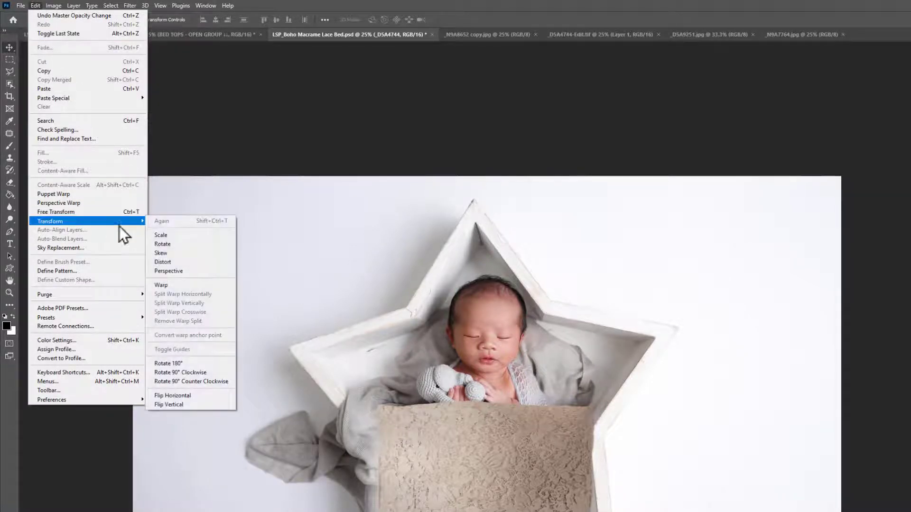
pyautogui.click(189, 395)
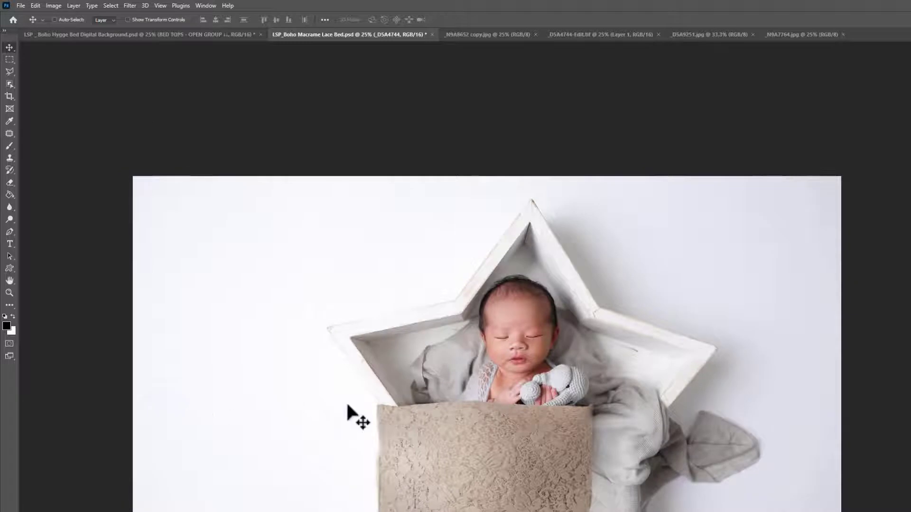
pyautogui.moveTo(517, 454); pyautogui.dragTo(486, 454)
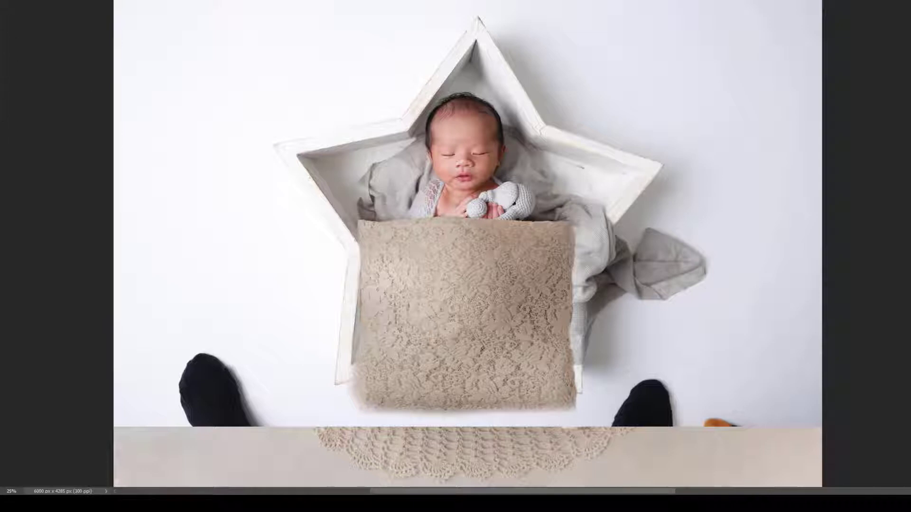
# - Paint black with a large soft-edged brush on the baby photo's layer mask to hide the photo around the bed
pyautogui.rightClick(230, 131)
pyautogui.click(331, 154)
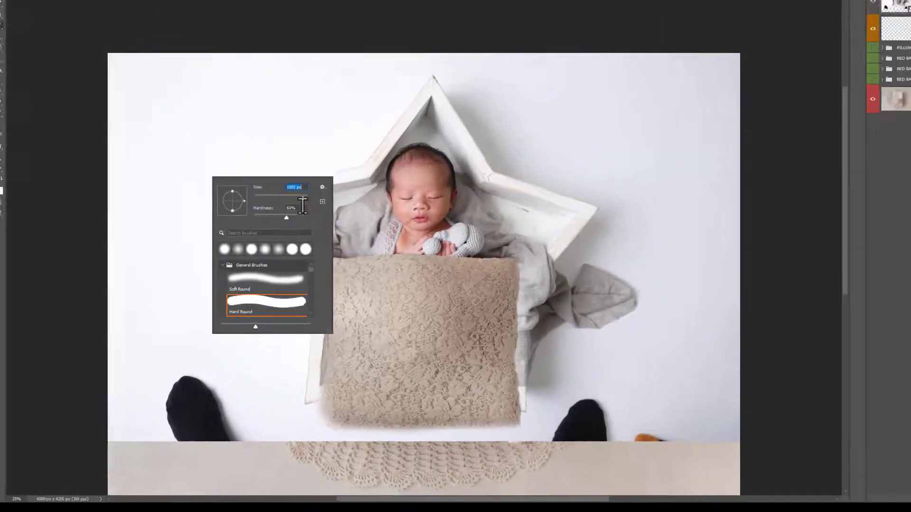
pyautogui.moveTo(512, 89); pyautogui.dragTo(602, 302)
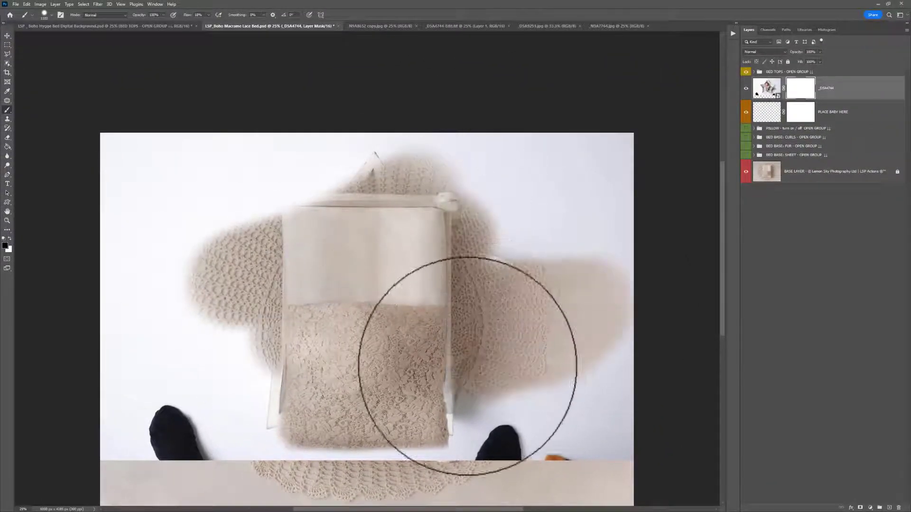
pyautogui.moveTo(467, 365)
pyautogui.mouseDown()
pyautogui.moveTo(372, 157)
pyautogui.moveTo(166, 301)
pyautogui.moveTo(361, 375)
pyautogui.mouseUp()
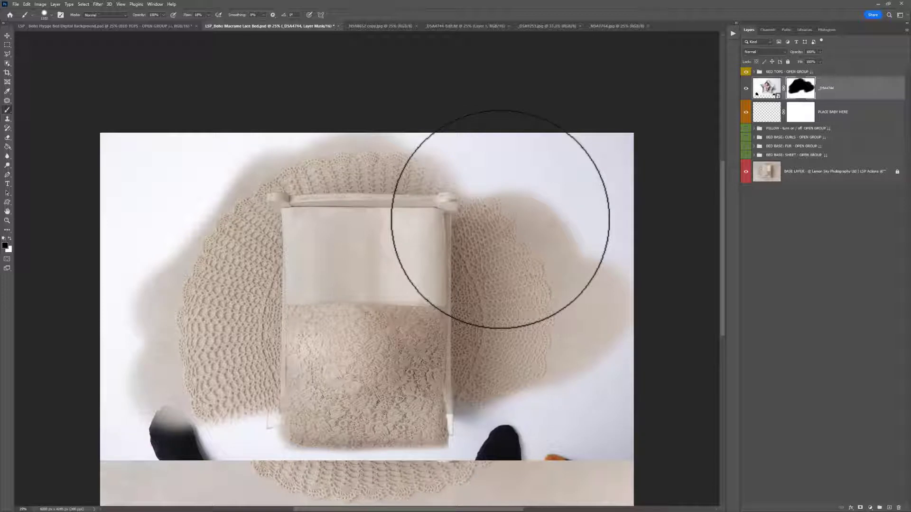
# - Select the whole canvas and fill the baby photo's layer mask with black to hide the photo completely
pyautogui.hotkey('ctrl', 'a')
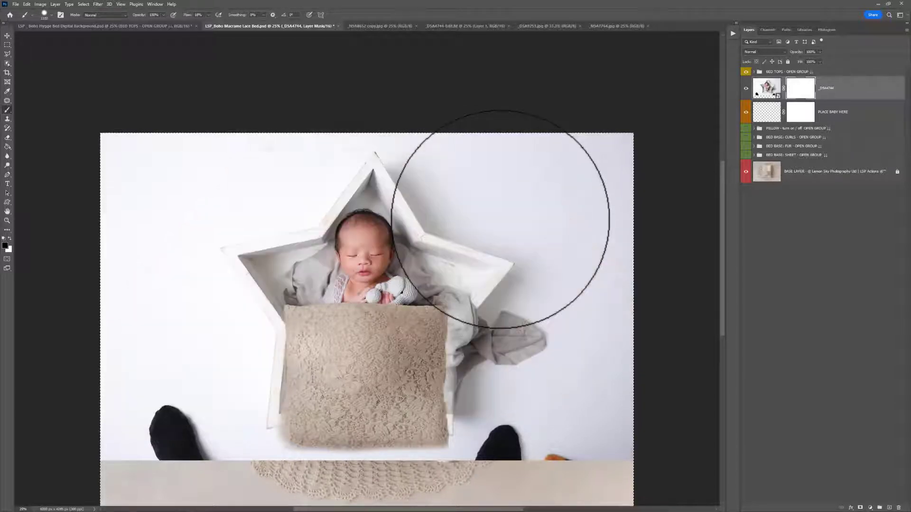
pyautogui.hotkey('ctrl', 'BackSpace')
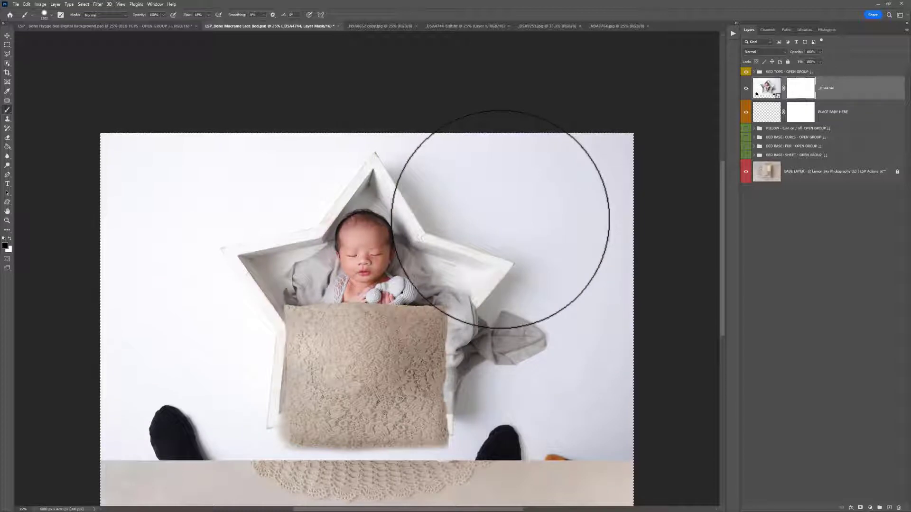
pyautogui.hotkey('alt', 'BackSpace')
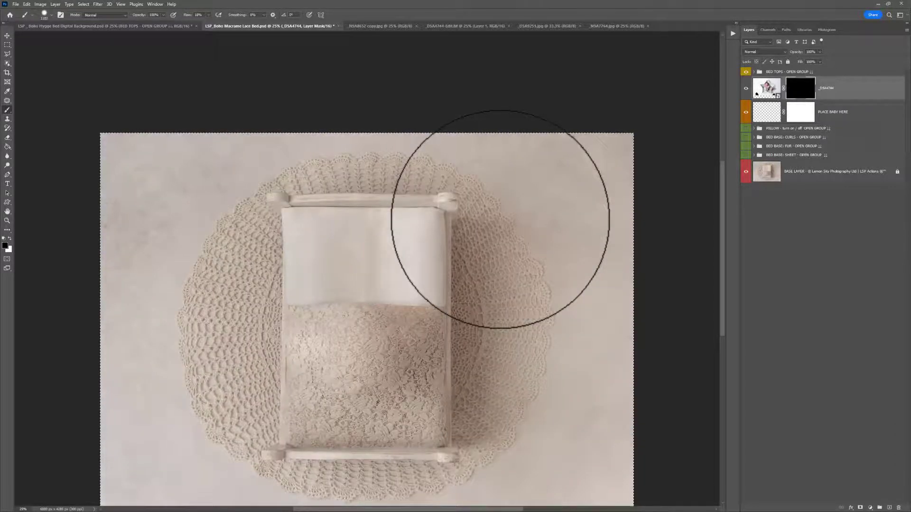
# - Deselect the canvas and paint white on the baby photo's mask with a smaller brush at 25% flow, revealing the baby's head and shoulders
pyautogui.hotkey('ctrl', 'd')
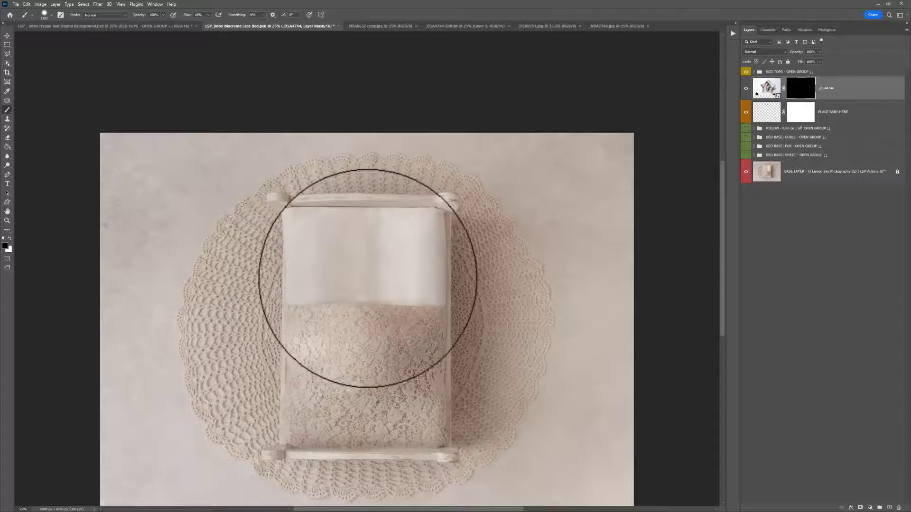
pyautogui.press('[')
pyautogui.press('[')
pyautogui.press('[')
pyautogui.press('[')
pyautogui.press('[')
pyautogui.press('[')
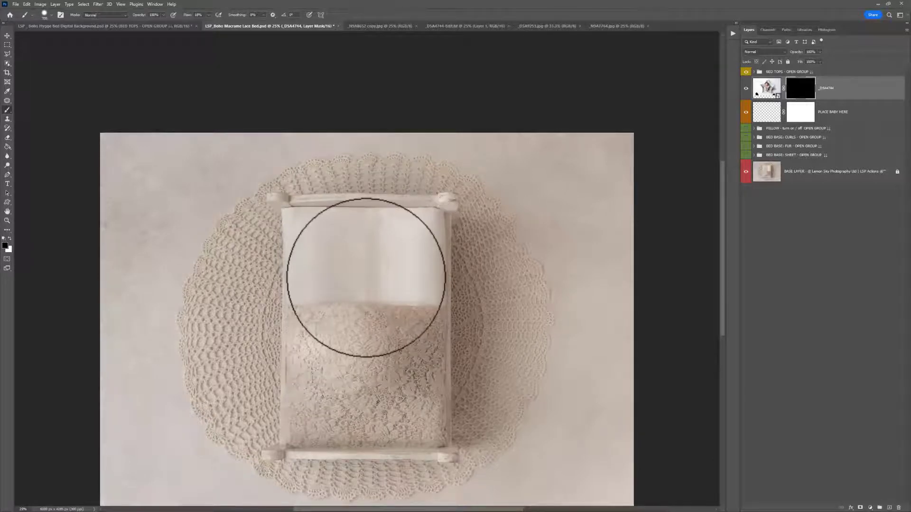
pyautogui.click(9, 238)
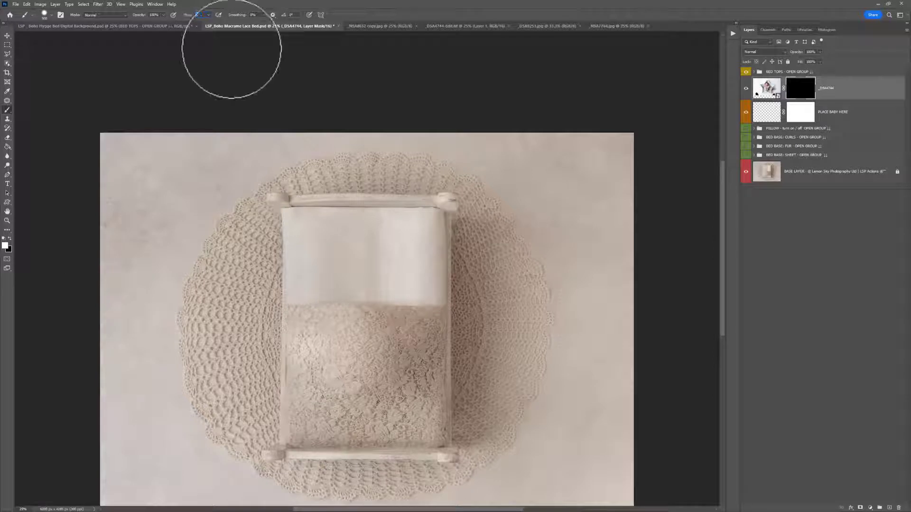
pyautogui.write('25')
pyautogui.rightClick(376, 274)
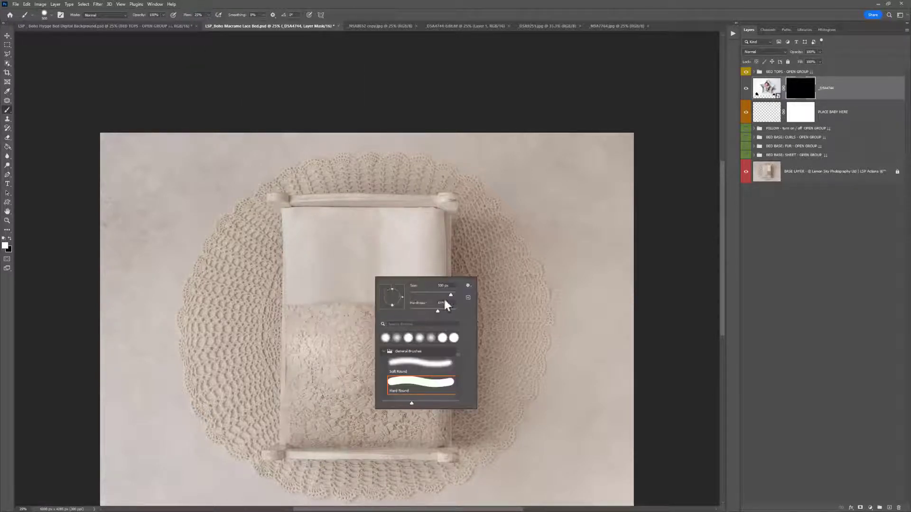
pyautogui.click(355, 264)
pyautogui.moveTo(356, 265)
pyautogui.mouseDown()
pyautogui.moveTo(366, 283)
pyautogui.moveTo(350, 299)
pyautogui.moveTo(334, 294)
pyautogui.moveTo(349, 254)
pyautogui.moveTo(338, 251)
pyautogui.moveTo(341, 230)
pyautogui.moveTo(380, 212)
pyautogui.moveTo(407, 230)
pyautogui.moveTo(386, 247)
pyautogui.moveTo(395, 267)
pyautogui.moveTo(386, 287)
pyautogui.moveTo(407, 293)
pyautogui.moveTo(346, 290)
pyautogui.moveTo(366, 234)
pyautogui.moveTo(390, 305)
pyautogui.moveTo(392, 284)
pyautogui.mouseUp()
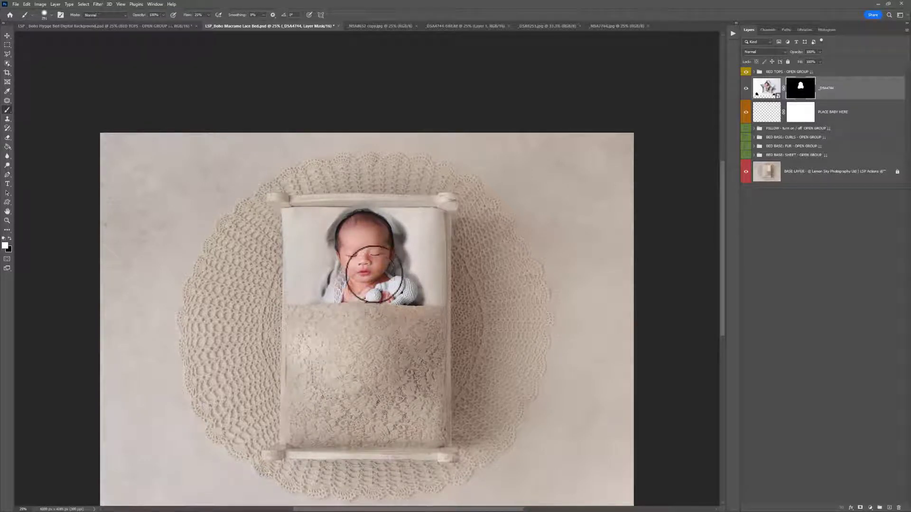
# - Free-transform the baby photo to enlarge it slightly and centre the baby on the pillow area above the blanket
pyautogui.click(27, 5)
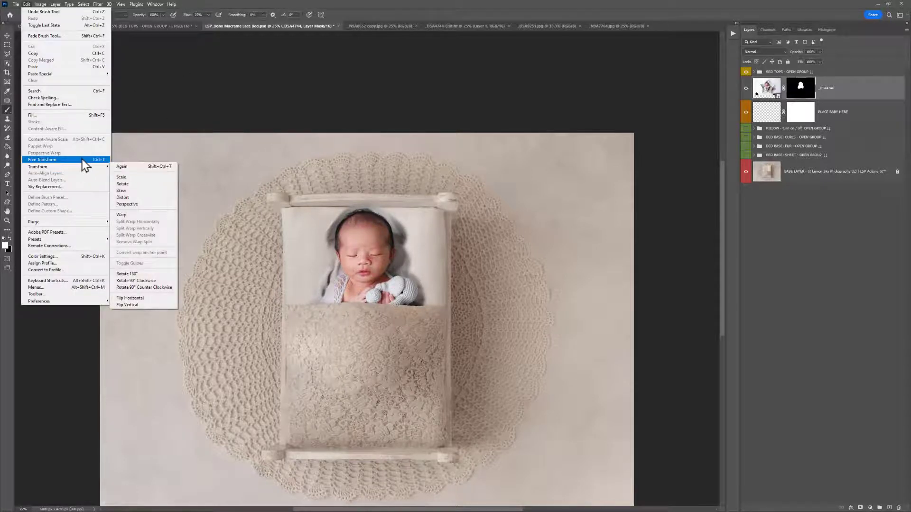
pyautogui.click(83, 160)
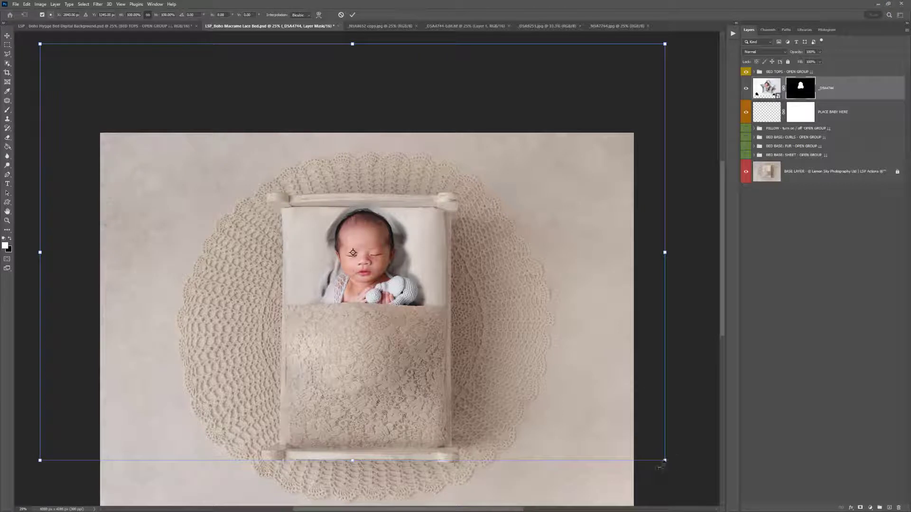
pyautogui.moveTo(664, 460); pyautogui.dragTo(688, 480)
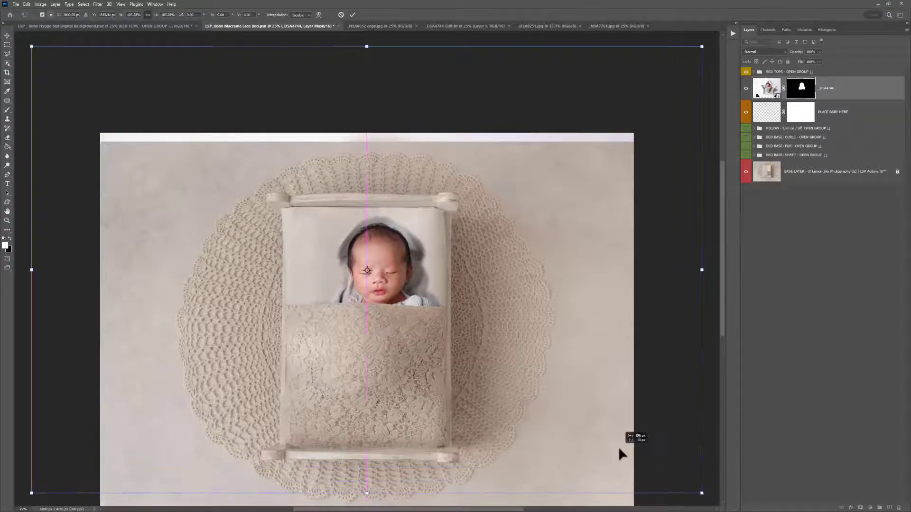
pyautogui.moveTo(689, 258); pyautogui.dragTo(703, 259)
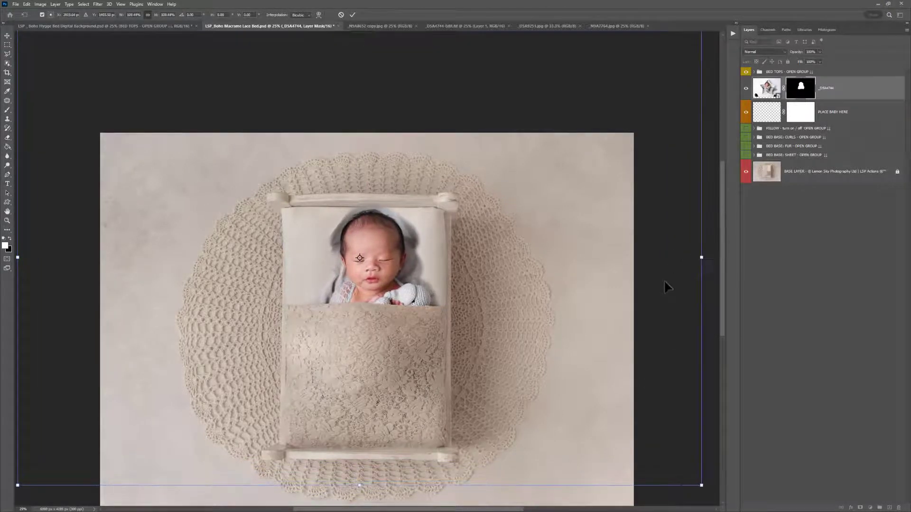
pyautogui.moveTo(664, 281); pyautogui.dragTo(657, 280)
pyautogui.moveTo(695, 256); pyautogui.dragTo(705, 257)
pyautogui.moveTo(661, 279); pyautogui.dragTo(656, 279)
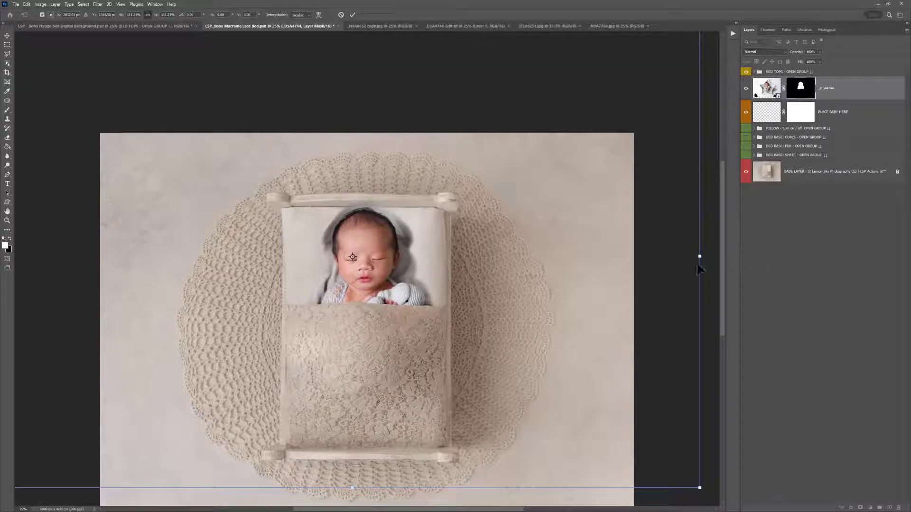
pyautogui.moveTo(700, 257); pyautogui.dragTo(675, 257)
pyautogui.moveTo(608, 289)
pyautogui.mouseDown()
pyautogui.moveTo(623, 274)
pyautogui.moveTo(622, 289)
pyautogui.moveTo(621, 273)
pyautogui.moveTo(622, 289)
pyautogui.mouseUp()
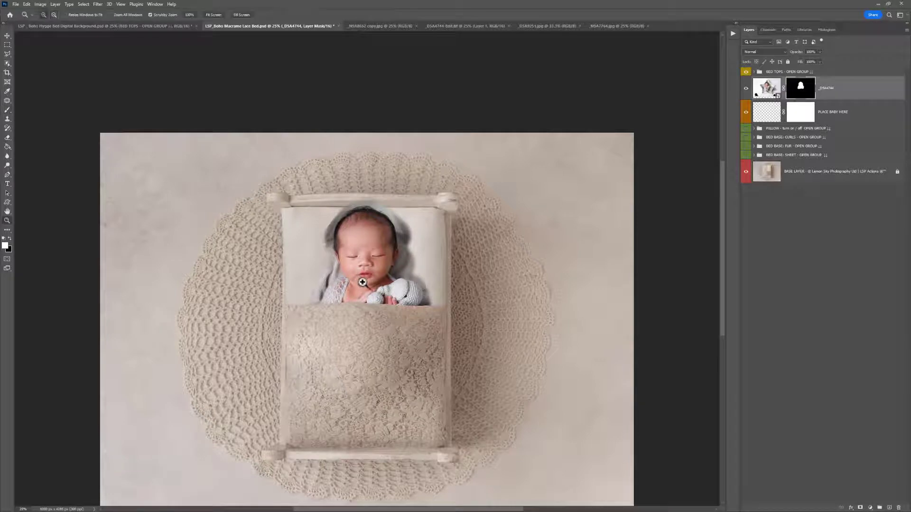
# - Paint white on the mask along both sides of the baby to reveal more of the grey wrap on the sheet
pyautogui.click(362, 283)
pyautogui.click(363, 283)
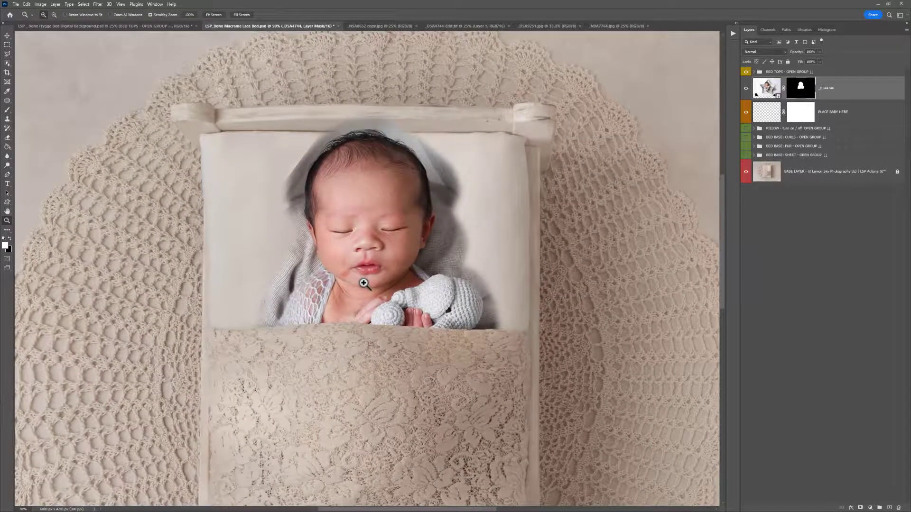
pyautogui.click(364, 283)
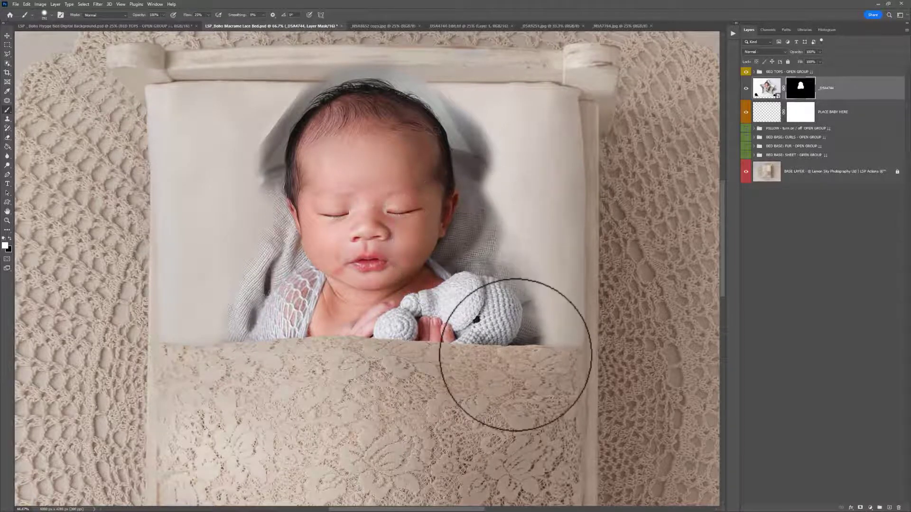
pyautogui.moveTo(517, 355)
pyautogui.mouseDown()
pyautogui.moveTo(525, 332)
pyautogui.moveTo(518, 350)
pyautogui.moveTo(551, 317)
pyautogui.moveTo(535, 289)
pyautogui.mouseUp()
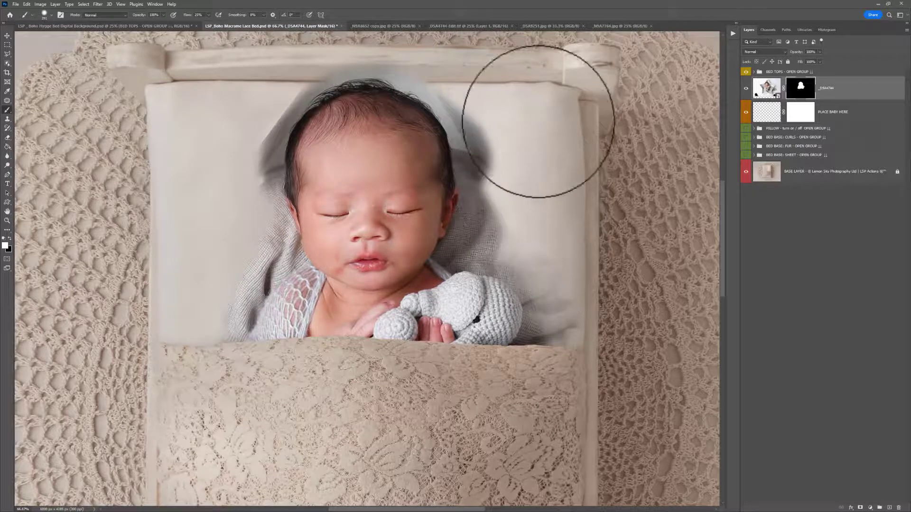
pyautogui.moveTo(223, 199)
pyautogui.mouseDown()
pyautogui.moveTo(261, 307)
pyautogui.moveTo(217, 261)
pyautogui.moveTo(186, 156)
pyautogui.moveTo(198, 295)
pyautogui.moveTo(221, 313)
pyautogui.mouseUp()
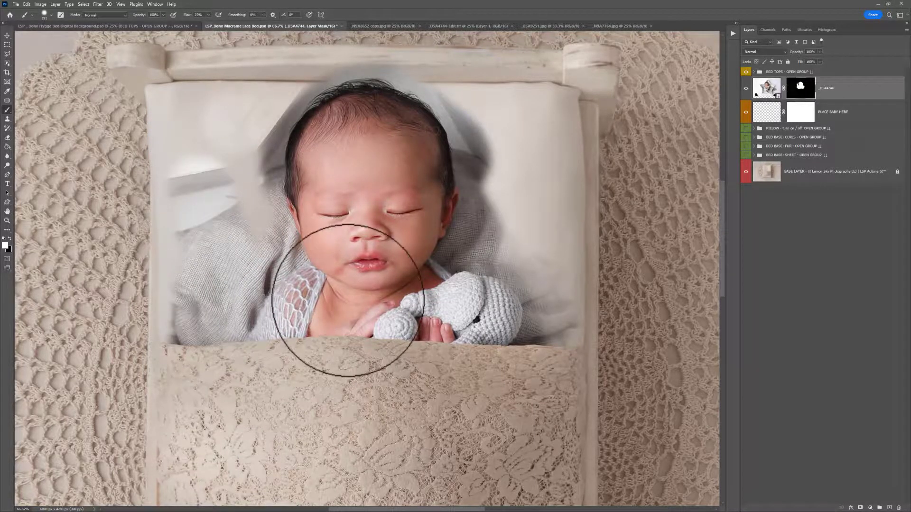
pyautogui.moveTo(259, 196); pyautogui.dragTo(260, 214)
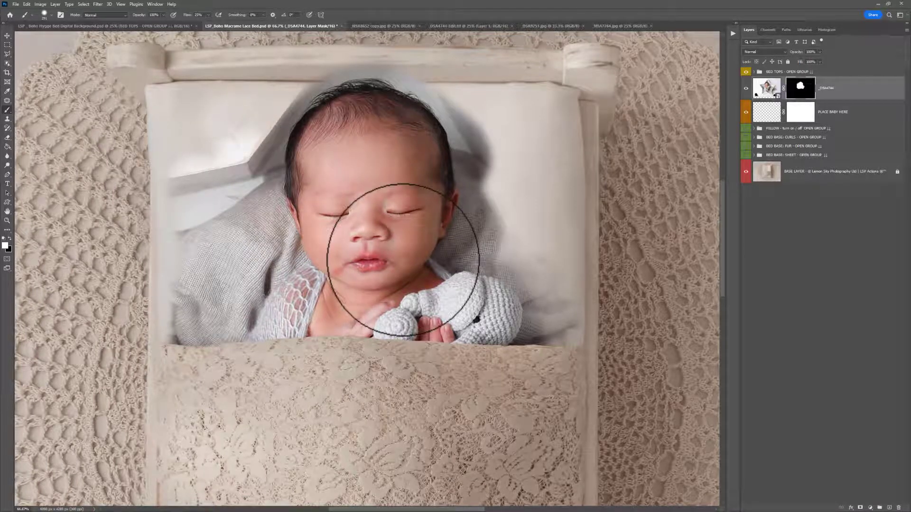
# - Paint black on the mask with a smaller brush to hide the grey wrap between the baby's ear and the toy elephant
pyautogui.rightClick(403, 260)
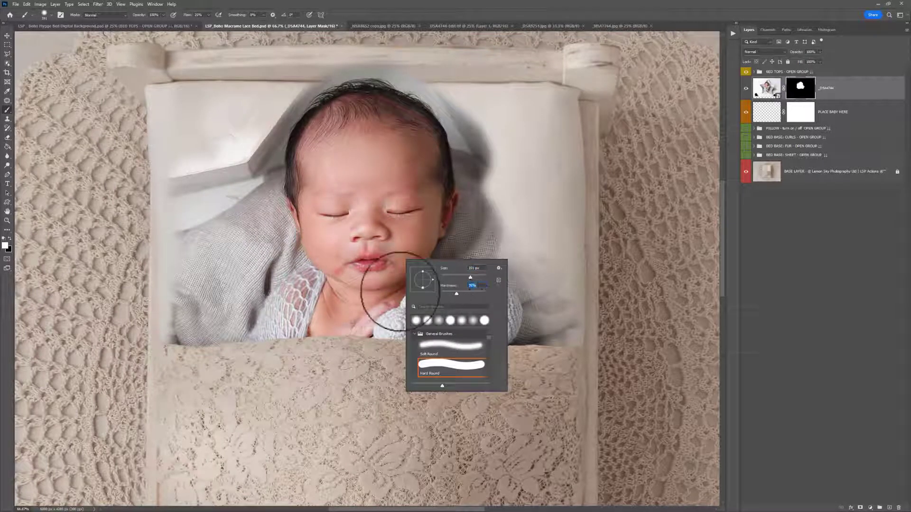
pyautogui.click(10, 239)
pyautogui.rightClick(403, 233)
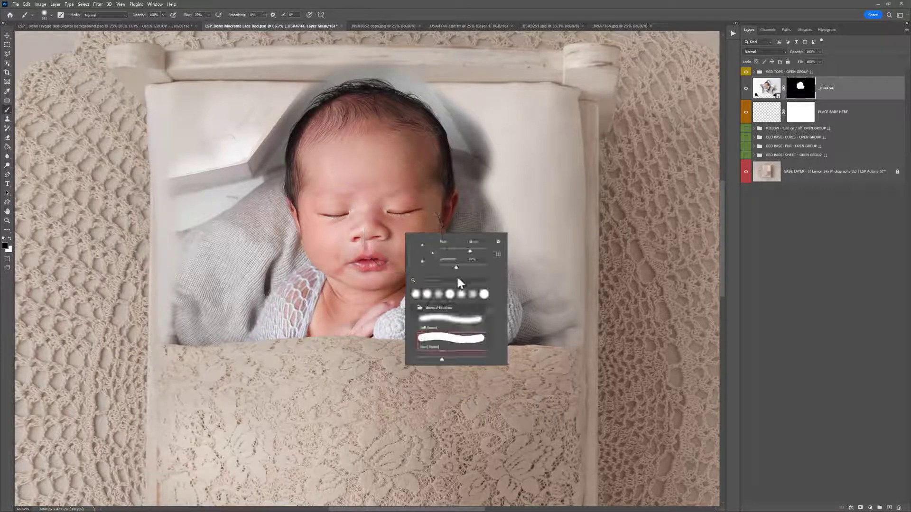
pyautogui.click(466, 232)
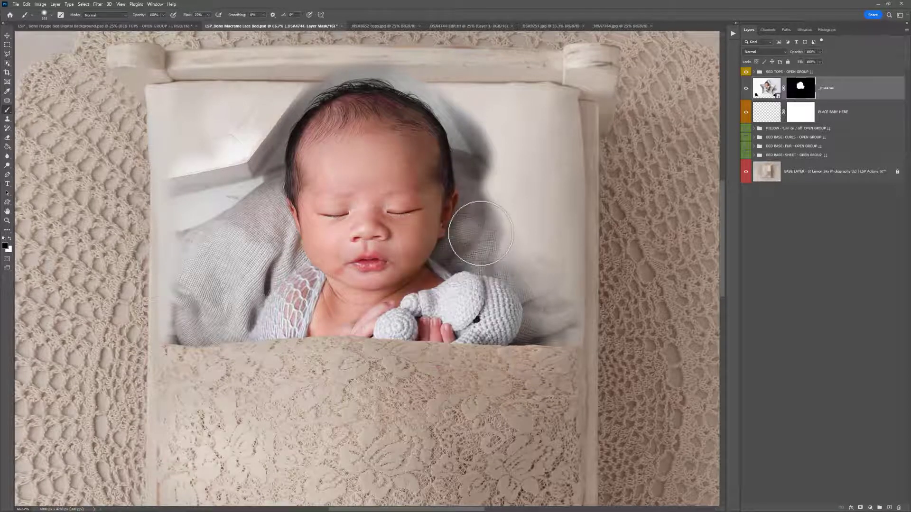
pyautogui.press('z')
pyautogui.click(476, 252)
pyautogui.press('b')
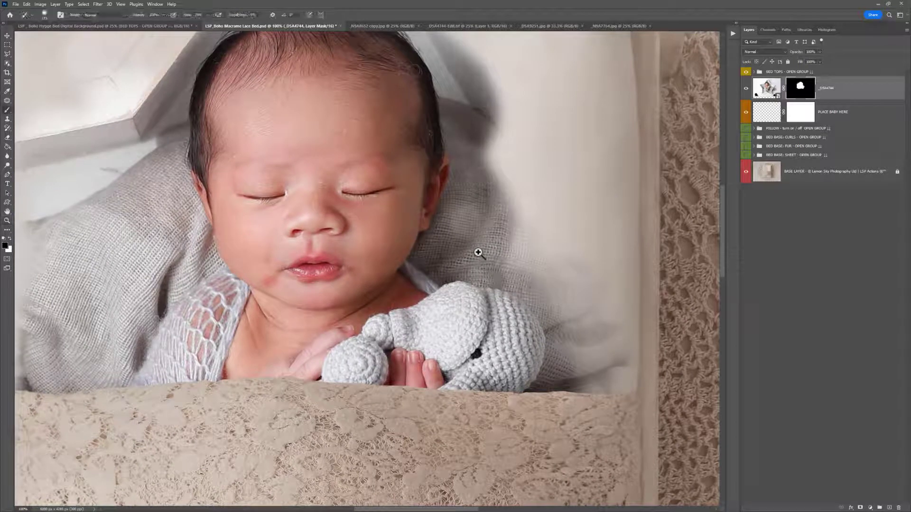
pyautogui.rightClick(479, 252)
pyautogui.moveTo(544, 271); pyautogui.dragTo(538, 271)
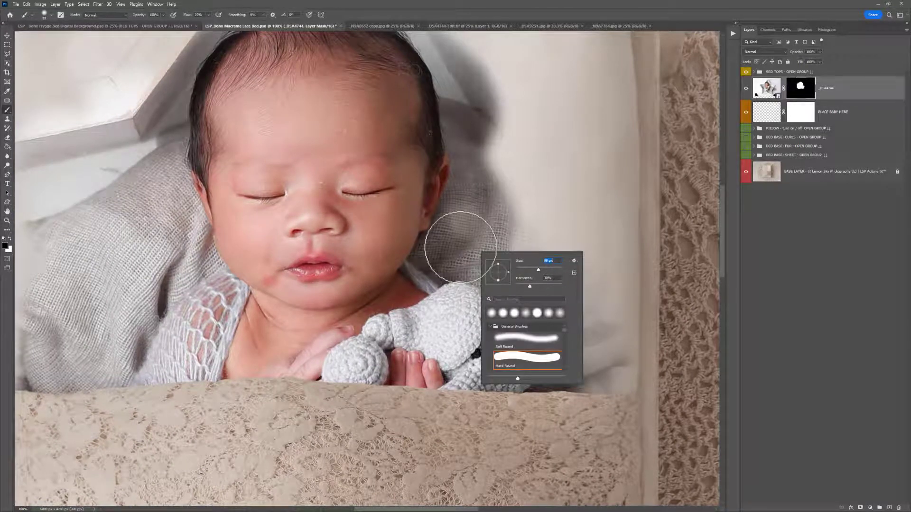
pyautogui.moveTo(475, 214)
pyautogui.mouseDown()
pyautogui.moveTo(479, 243)
pyautogui.moveTo(498, 237)
pyautogui.moveTo(494, 169)
pyautogui.moveTo(546, 245)
pyautogui.moveTo(513, 260)
pyautogui.moveTo(562, 291)
pyautogui.moveTo(581, 290)
pyautogui.moveTo(499, 268)
pyautogui.moveTo(550, 301)
pyautogui.moveTo(512, 275)
pyautogui.moveTo(564, 228)
pyautogui.moveTo(592, 237)
pyautogui.moveTo(620, 401)
pyautogui.moveTo(532, 401)
pyautogui.moveTo(556, 371)
pyautogui.moveTo(558, 401)
pyautogui.moveTo(599, 343)
pyautogui.moveTo(553, 360)
pyautogui.moveTo(552, 371)
pyautogui.moveTo(560, 346)
pyautogui.moveTo(557, 354)
pyautogui.moveTo(552, 320)
pyautogui.moveTo(570, 351)
pyautogui.moveTo(557, 349)
pyautogui.moveTo(556, 366)
pyautogui.moveTo(559, 306)
pyautogui.moveTo(550, 316)
pyautogui.moveTo(511, 251)
pyautogui.moveTo(508, 277)
pyautogui.moveTo(417, 253)
pyautogui.moveTo(449, 274)
pyautogui.moveTo(502, 273)
pyautogui.mouseUp()
# - Readjust the brush and mask out the remaining grey wrap around the toy elephant and along the baby's cheek and shoulder
pyautogui.rightClick(515, 256)
pyautogui.click(581, 289)
pyautogui.click(498, 258)
pyautogui.rightClick(565, 380)
pyautogui.rightClick(452, 271)
pyautogui.moveTo(445, 274)
pyautogui.mouseDown()
pyautogui.moveTo(441, 280)
pyautogui.moveTo(451, 248)
pyautogui.moveTo(474, 226)
pyautogui.moveTo(460, 203)
pyautogui.moveTo(427, 248)
pyautogui.moveTo(429, 261)
pyautogui.mouseUp()
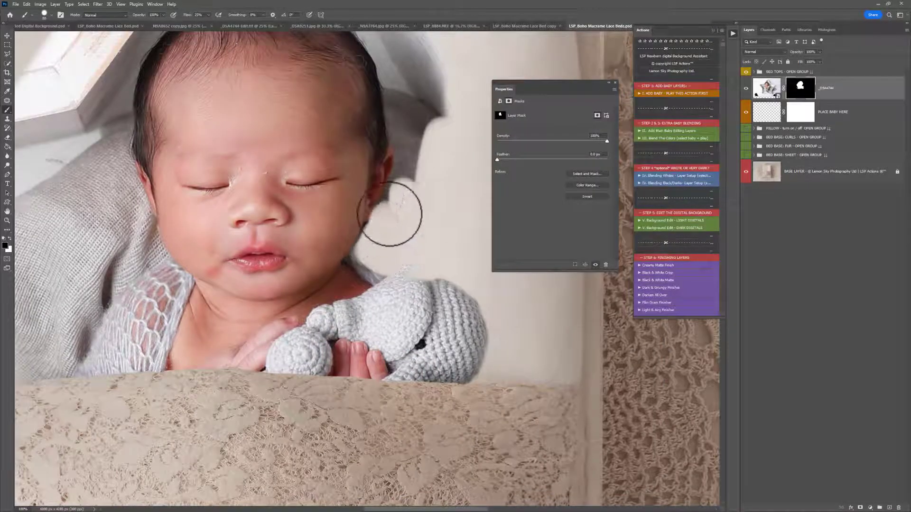
# - Switch to the Quick Selection tool for selecting areas of the baby photo
pyautogui.click(8, 63)
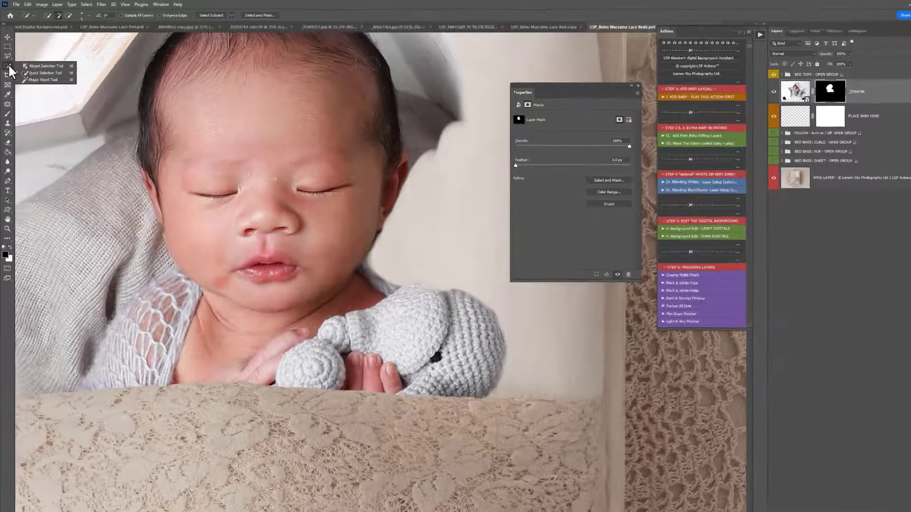